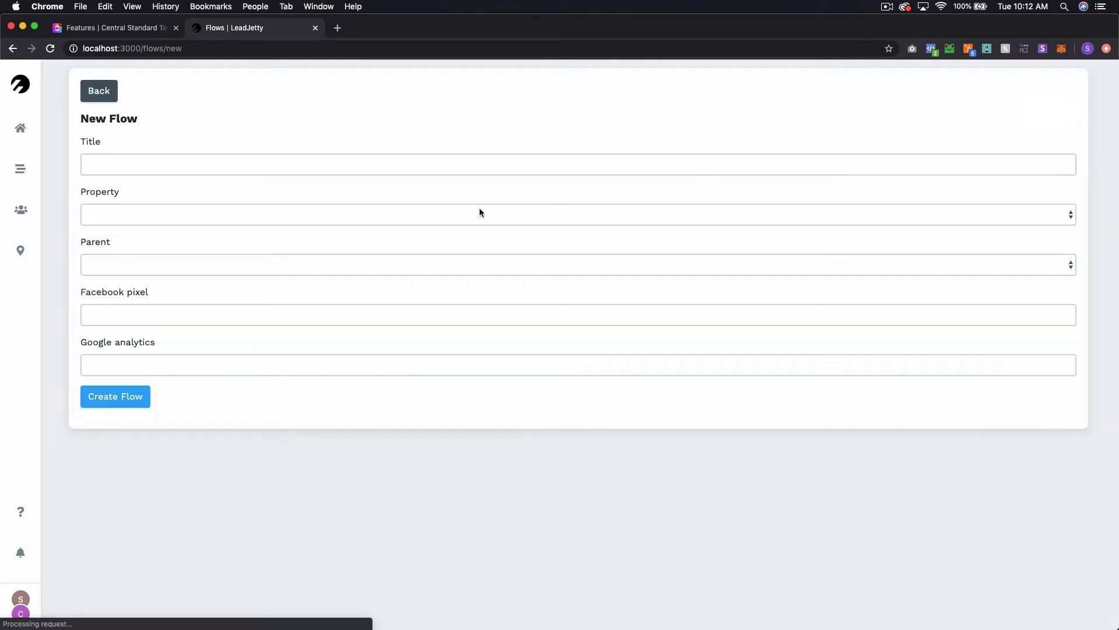
# - Create a flow titled "Top Level 1" with the property Hillsmoke and no parent
pyautogui.click(399, 163)
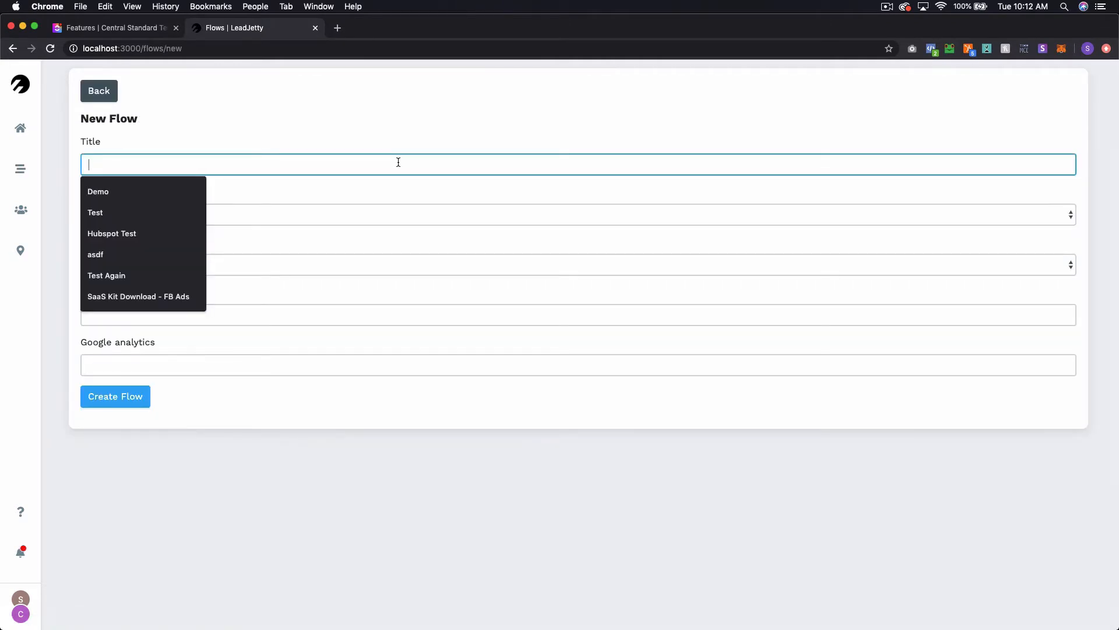
pyautogui.write('Top Level 1')
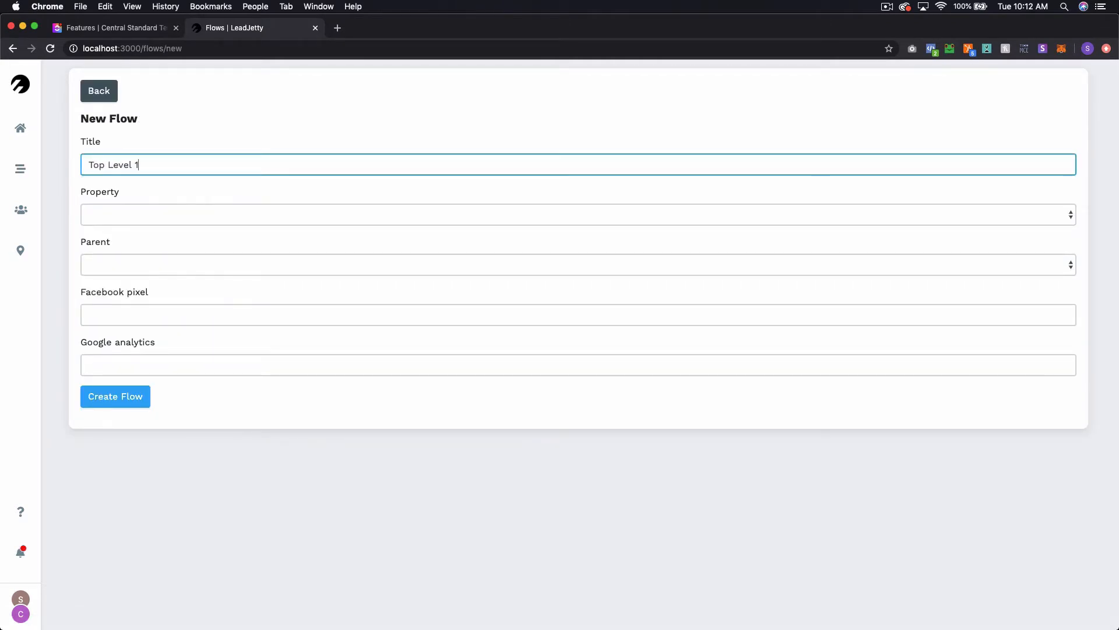
pyautogui.click(354, 218)
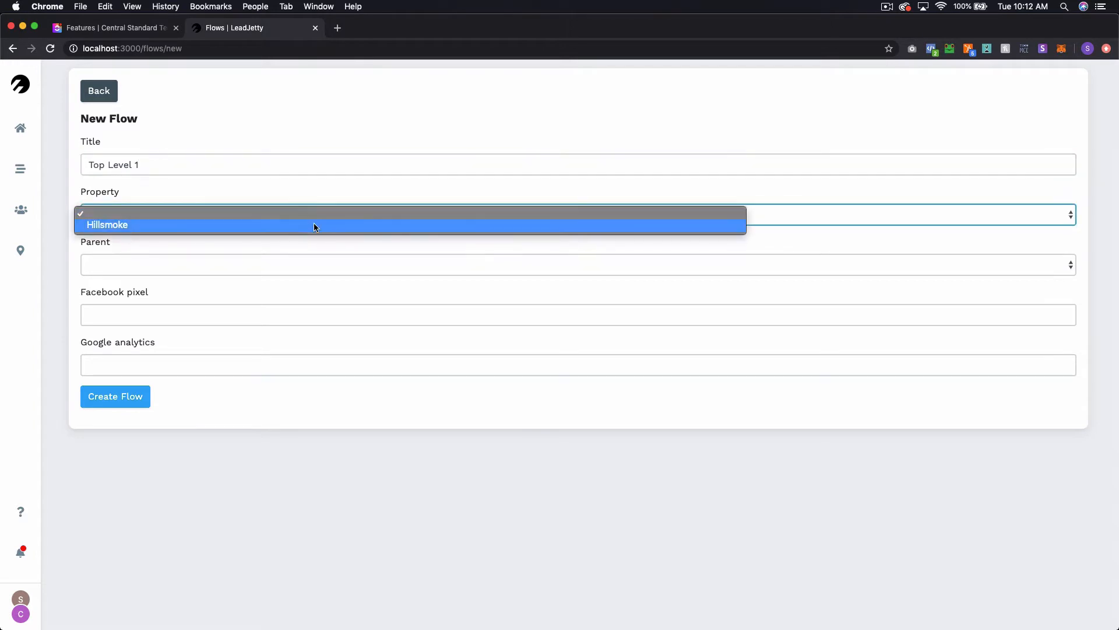
pyautogui.click(313, 224)
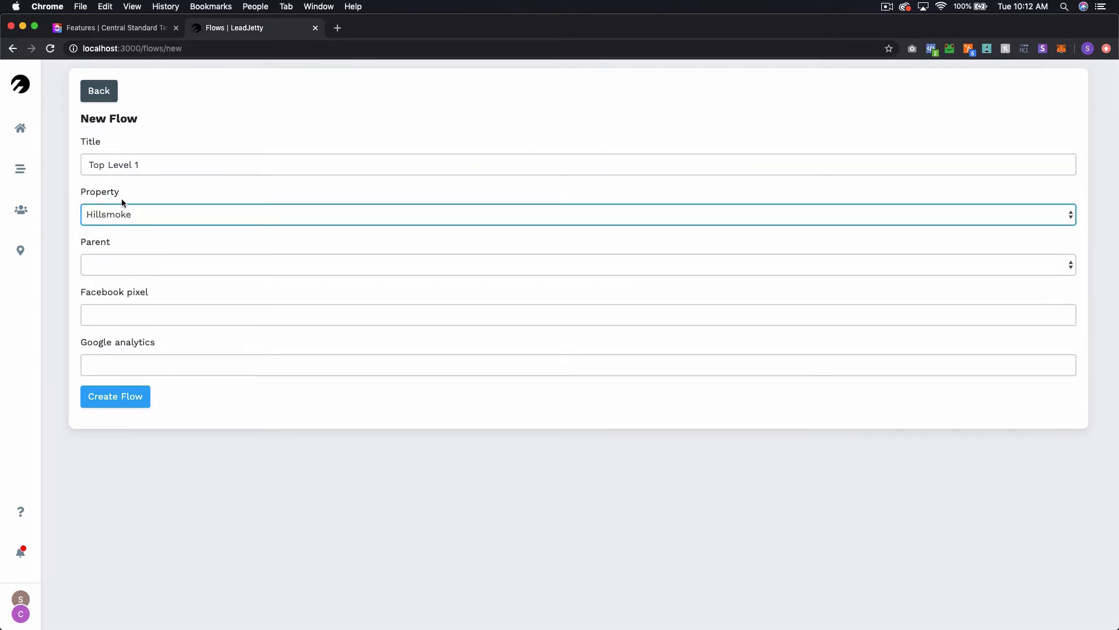
pyautogui.click(114, 396)
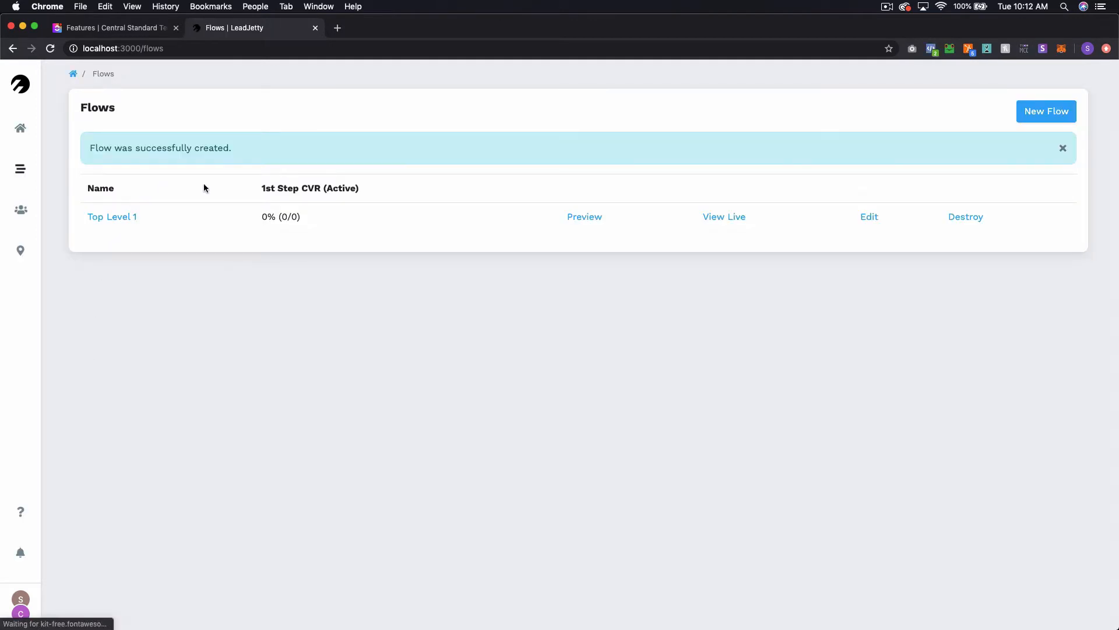
# - Create another flow titled "Top Level 2" with the property Hillsmoke and no parent
pyautogui.click(1047, 110)
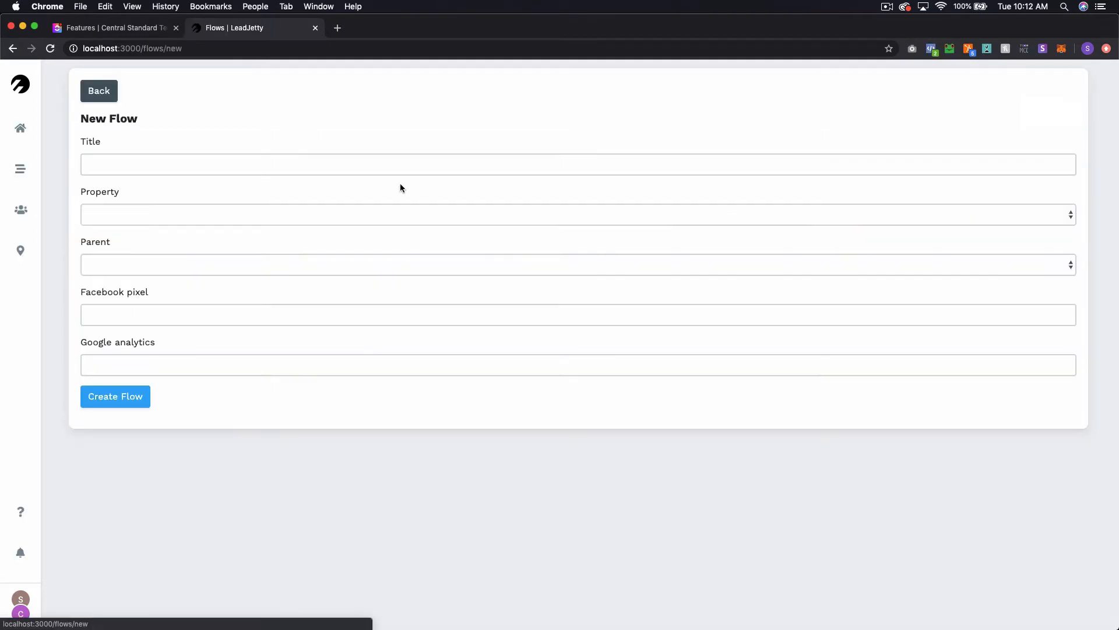
pyautogui.click(254, 164)
pyautogui.write('Top ')
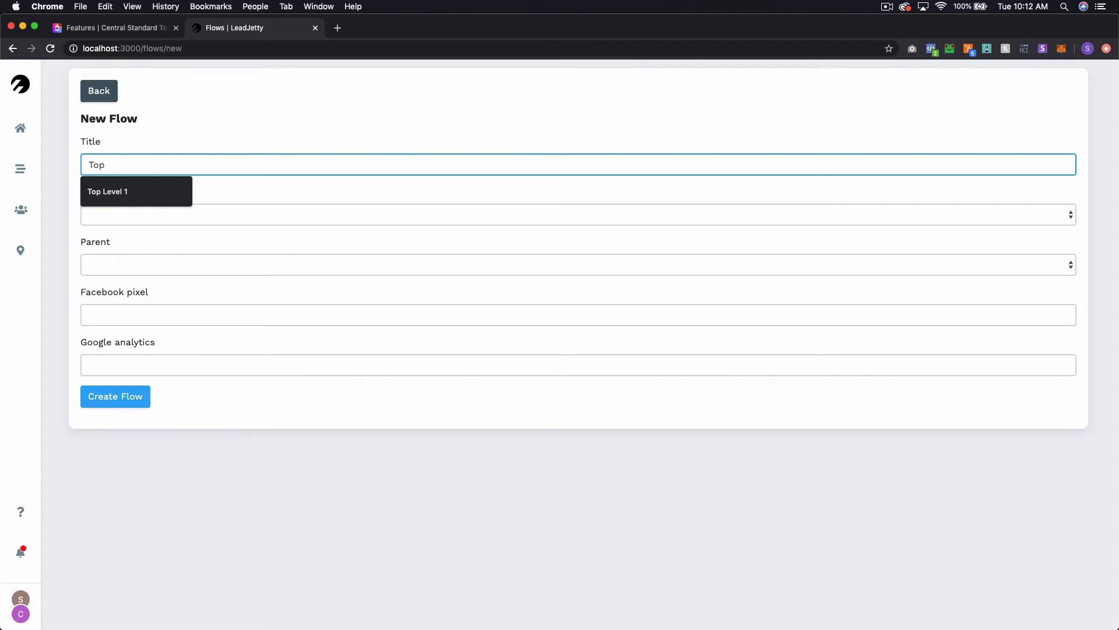
pyautogui.write('Level 2')
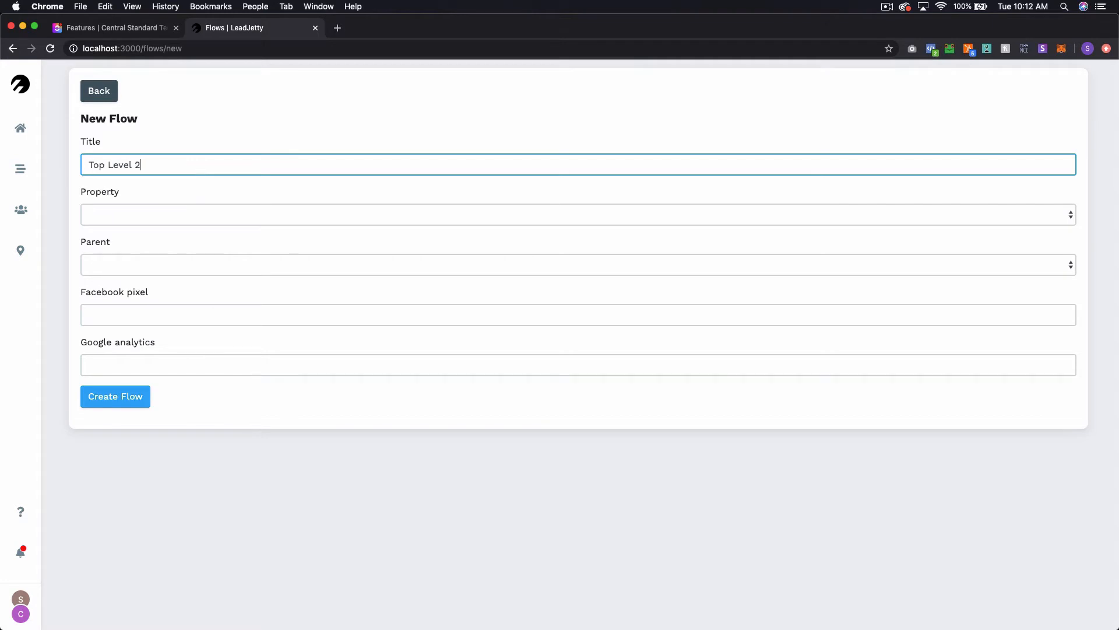
pyautogui.click(158, 224)
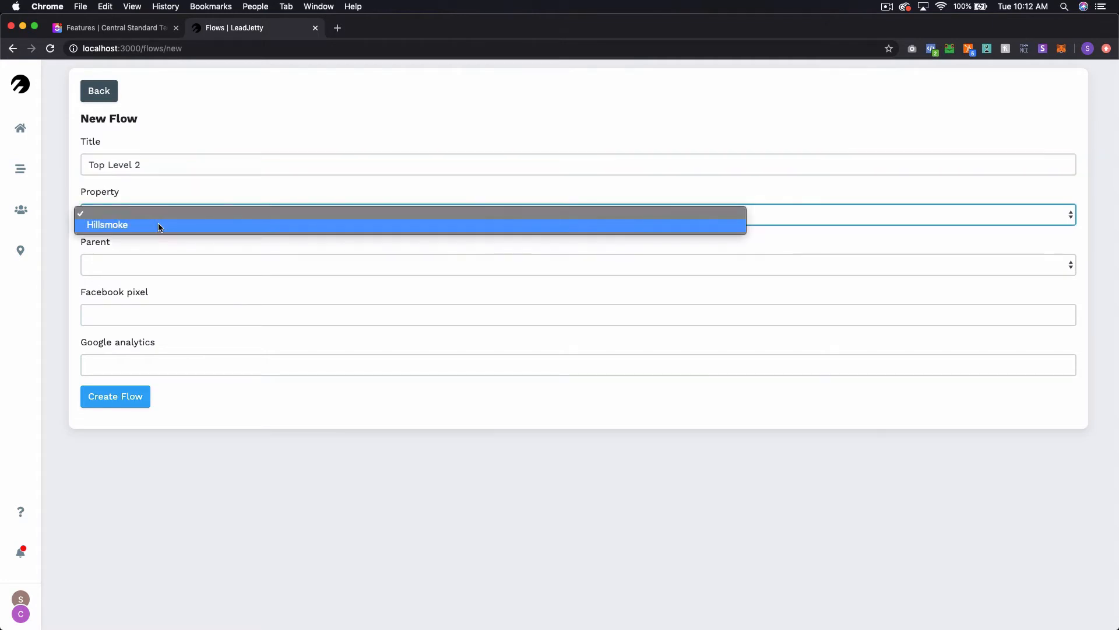
pyautogui.click(160, 226)
pyautogui.click(131, 403)
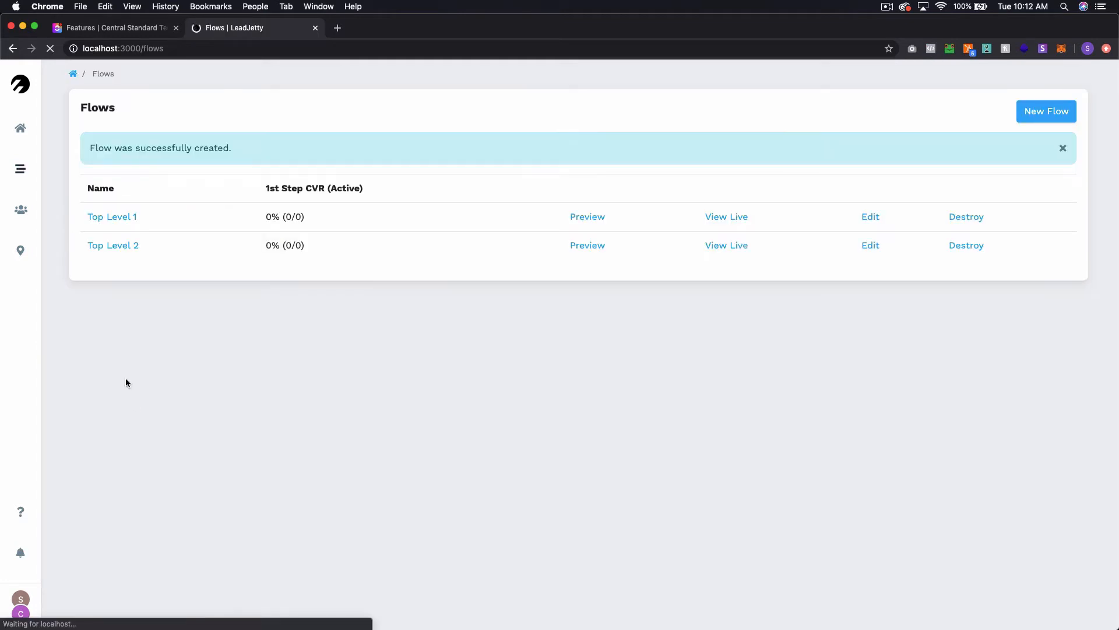
# - Create a flow titled "Child 1" with the property Hillsmoke and Top Level 1 as its parent
pyautogui.click(1037, 115)
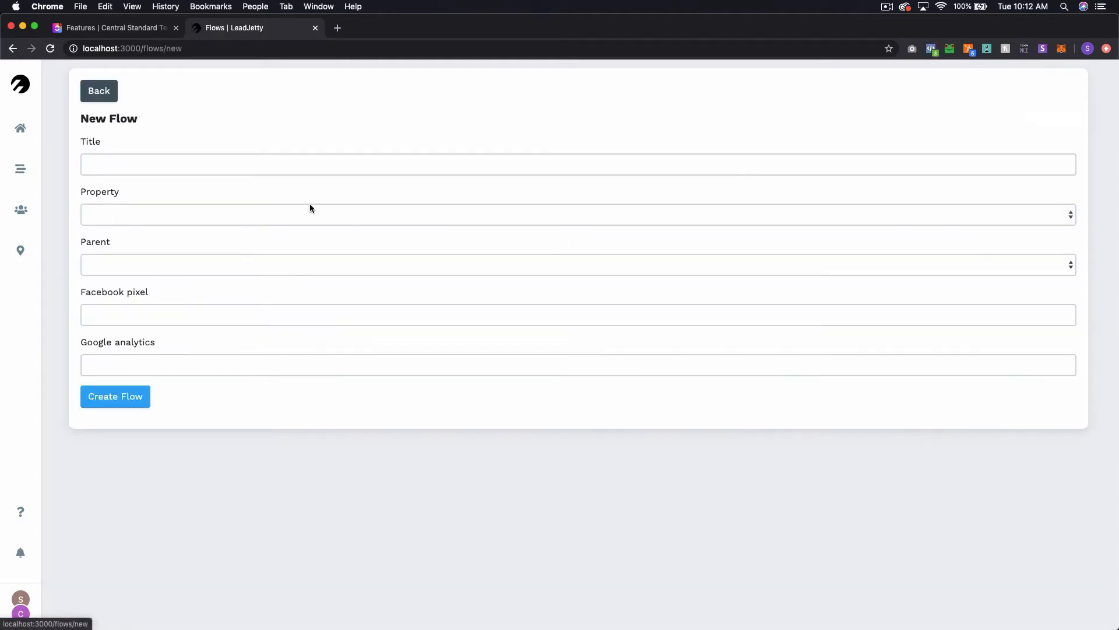
pyautogui.click(213, 167)
pyautogui.write('Child 1')
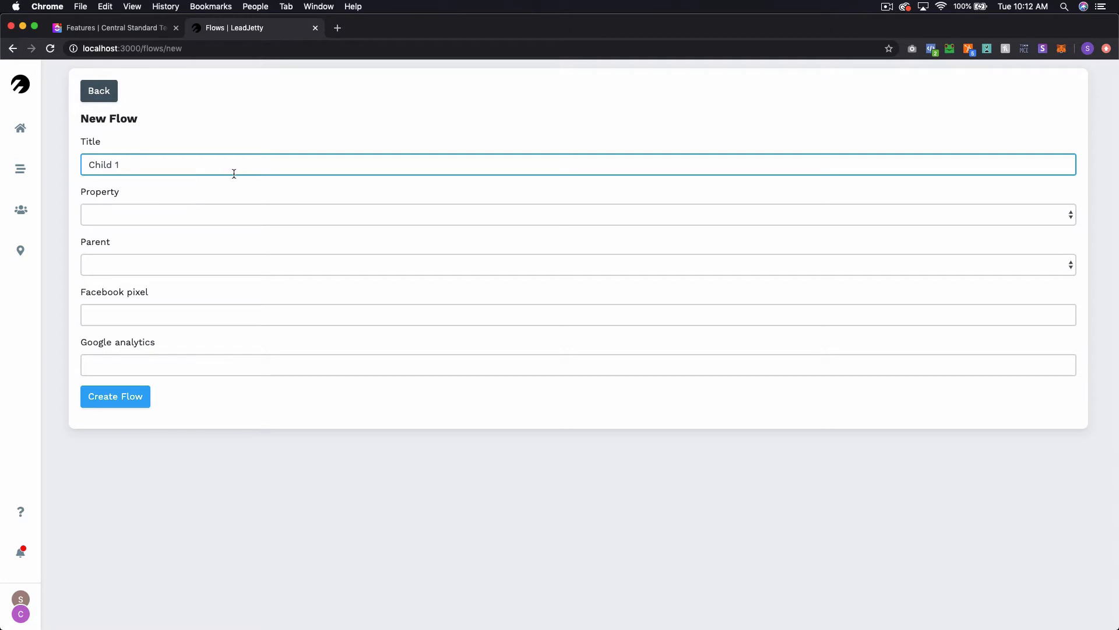
pyautogui.click(202, 215)
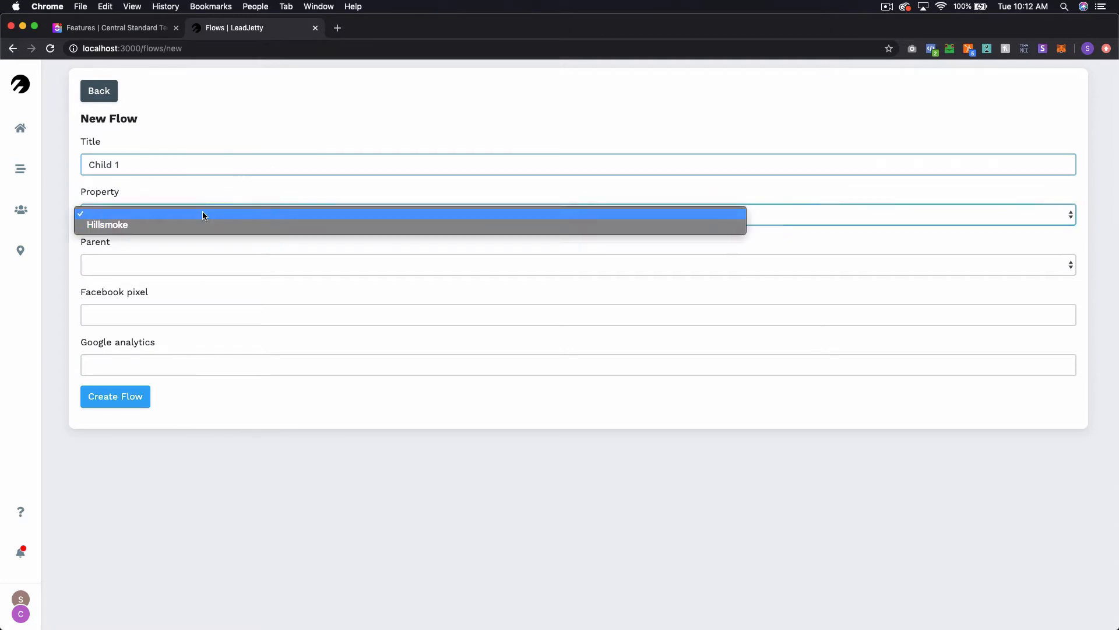
pyautogui.click(153, 222)
pyautogui.click(142, 265)
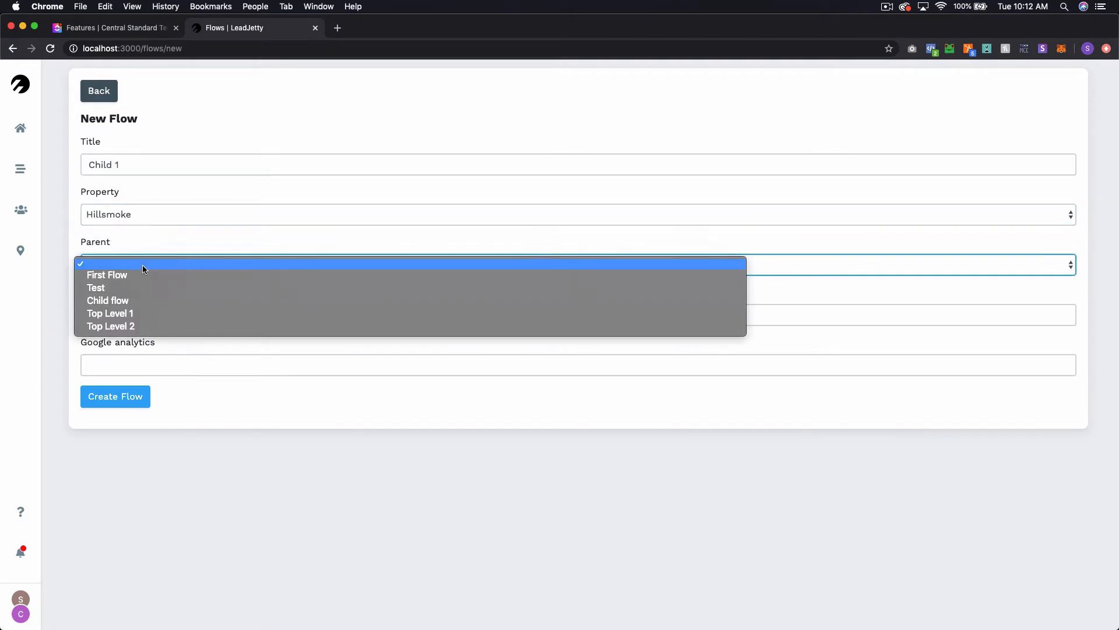
pyautogui.click(149, 316)
pyautogui.click(128, 396)
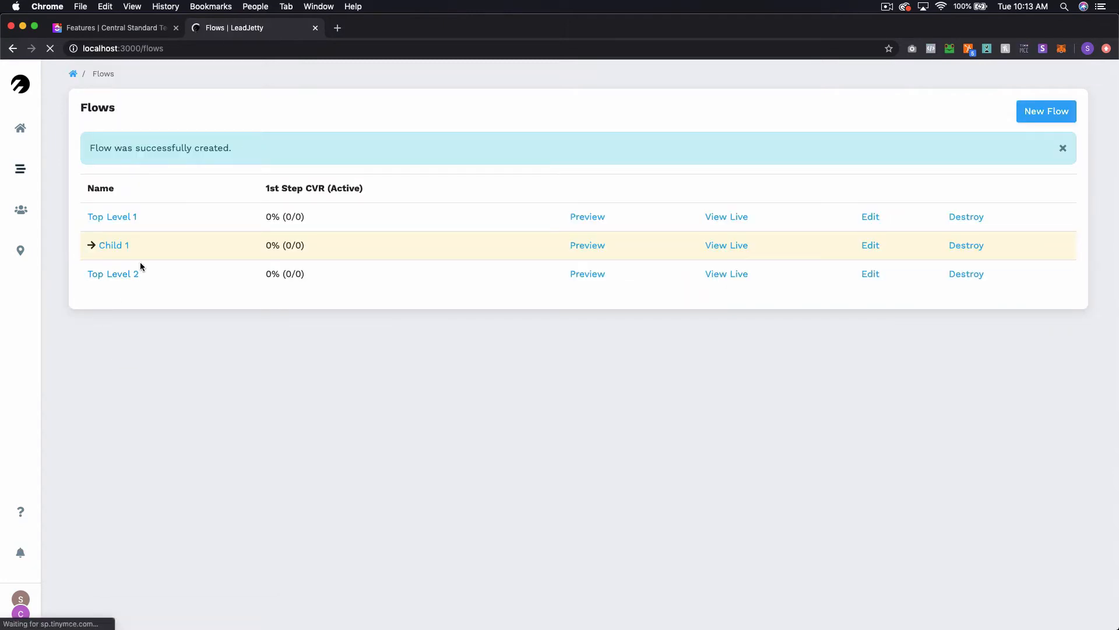
# - Create a flow titled "Child 2" with the property Hillsmoke and Top Level 2 as its parent
pyautogui.click(1044, 114)
pyautogui.click(225, 164)
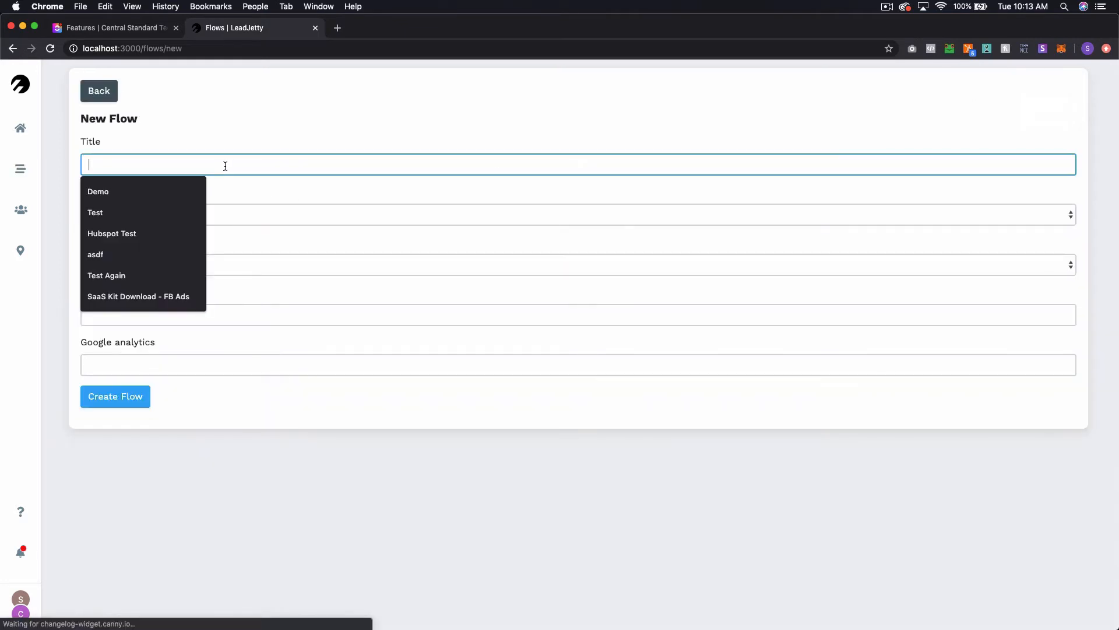
pyautogui.write('Child 2')
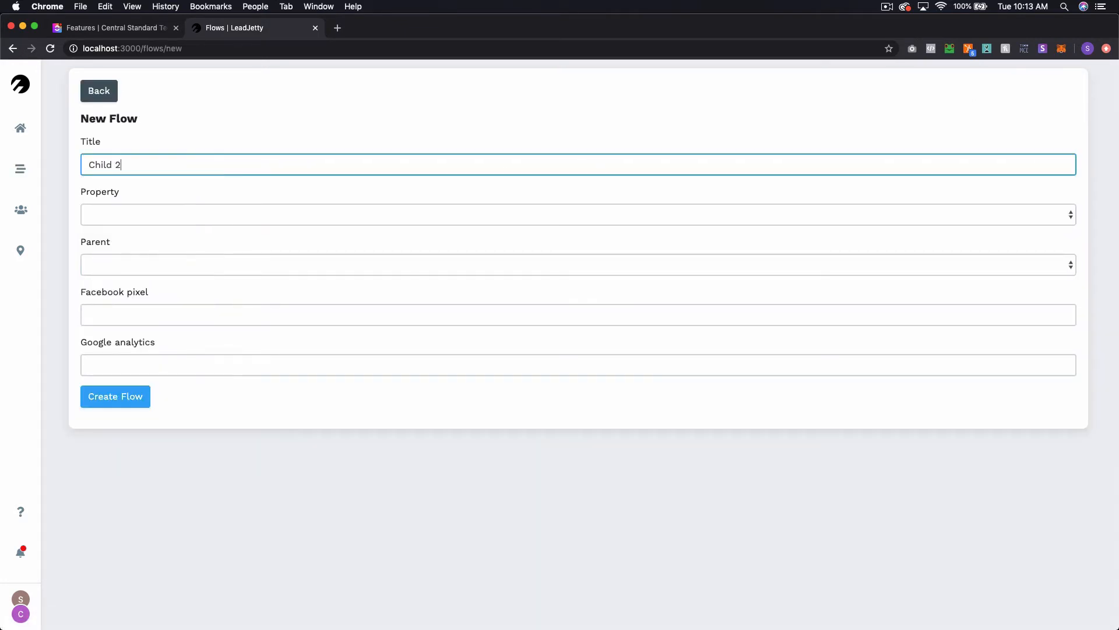
pyautogui.click(201, 216)
pyautogui.click(180, 224)
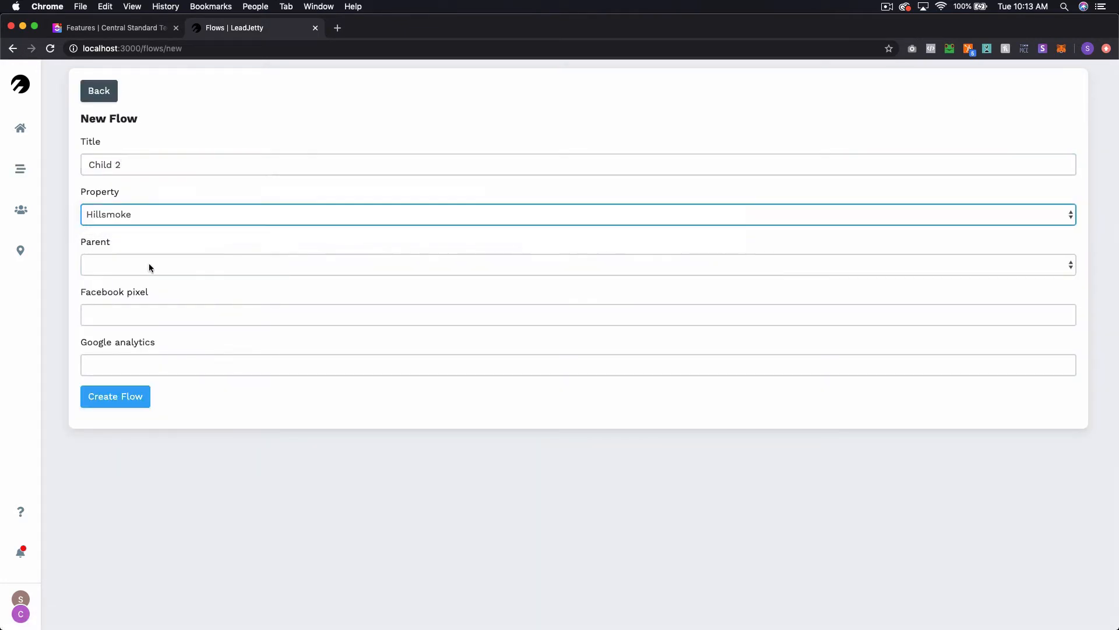
pyautogui.click(149, 265)
pyautogui.click(138, 327)
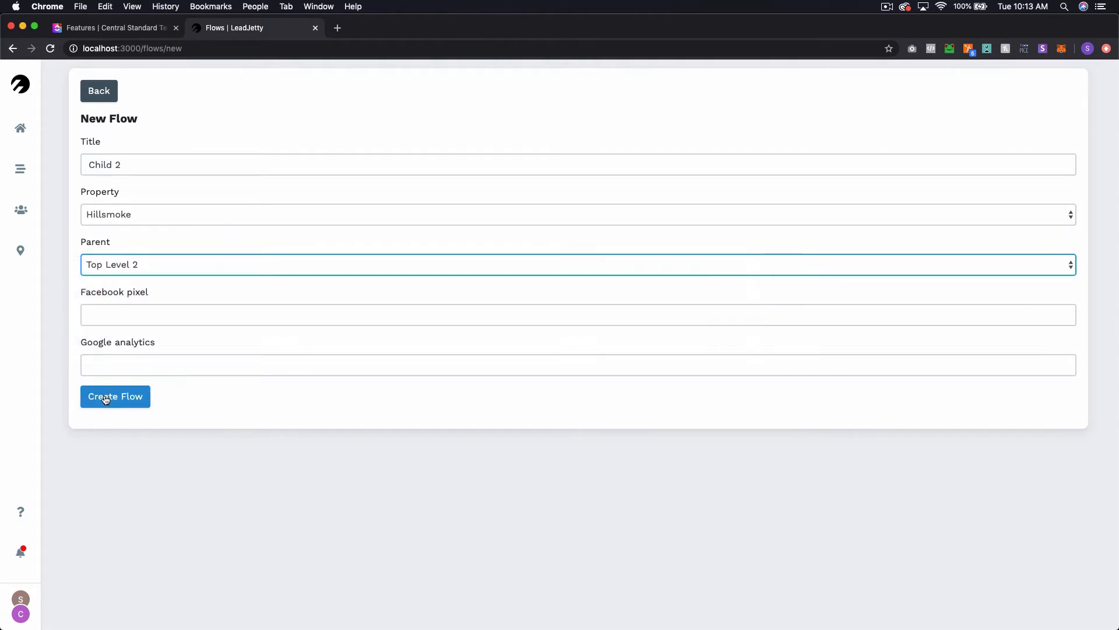
pyautogui.click(115, 396)
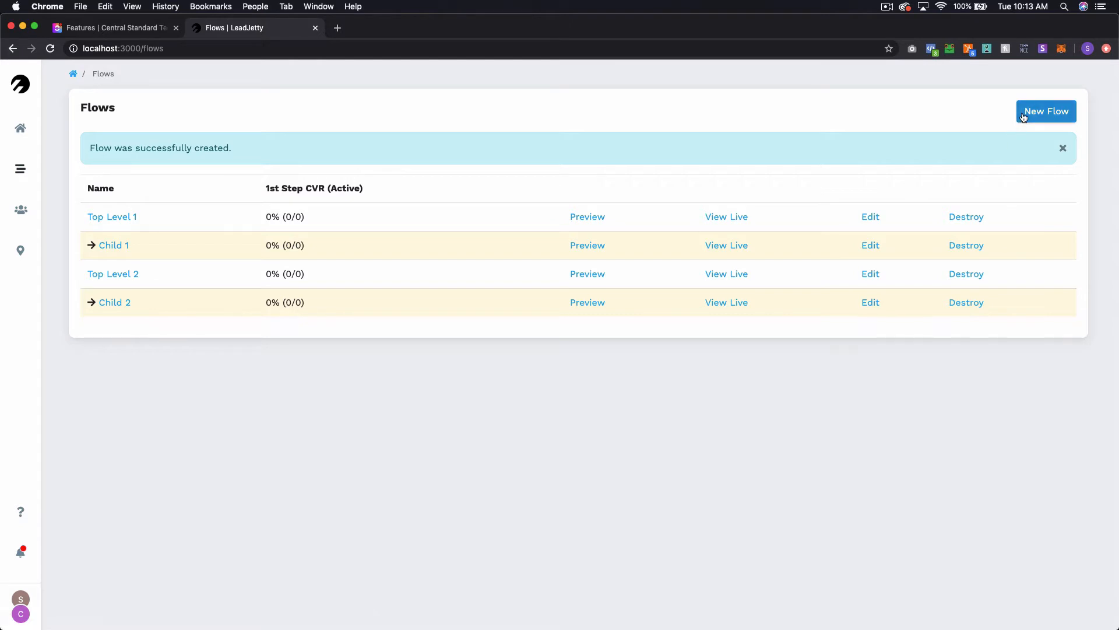
# - Create a flow titled "Grandchild 1" with the property Hillsmoke and Child 1 as its parent, and dismiss the notice
pyautogui.click(1045, 112)
pyautogui.click(300, 168)
pyautogui.write('G')
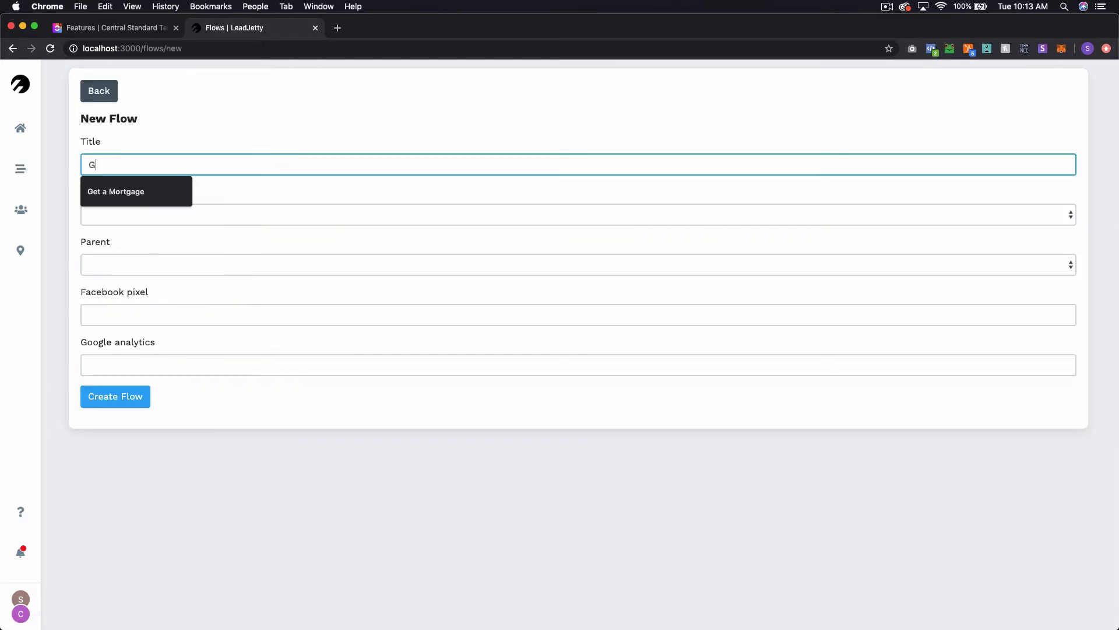
pyautogui.write('randchild 1')
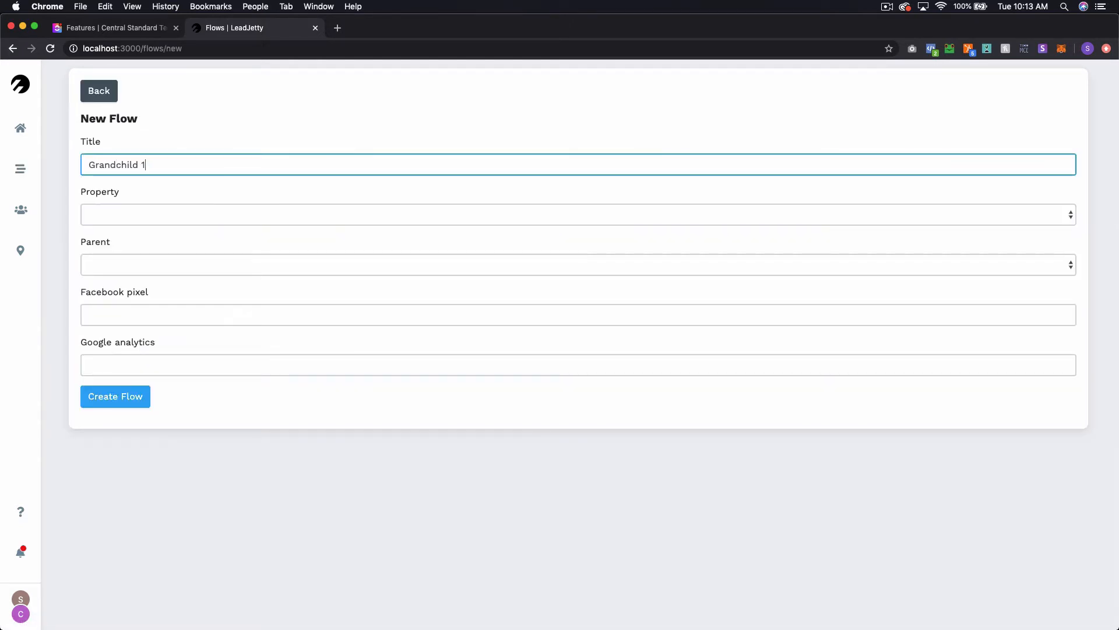
pyautogui.click(217, 214)
pyautogui.click(214, 222)
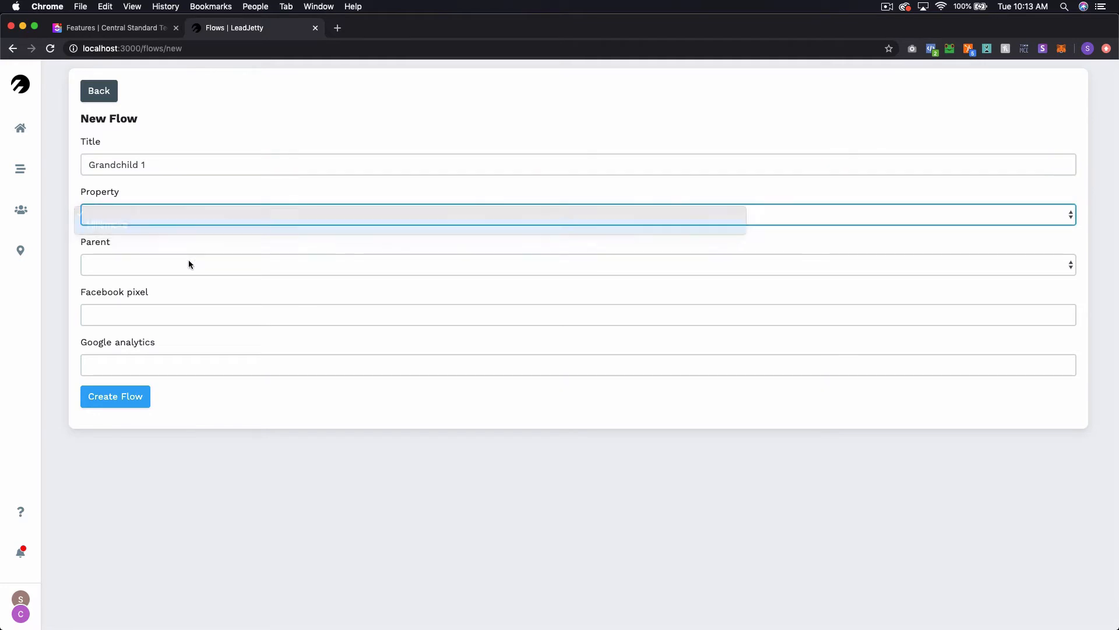
pyautogui.click(188, 261)
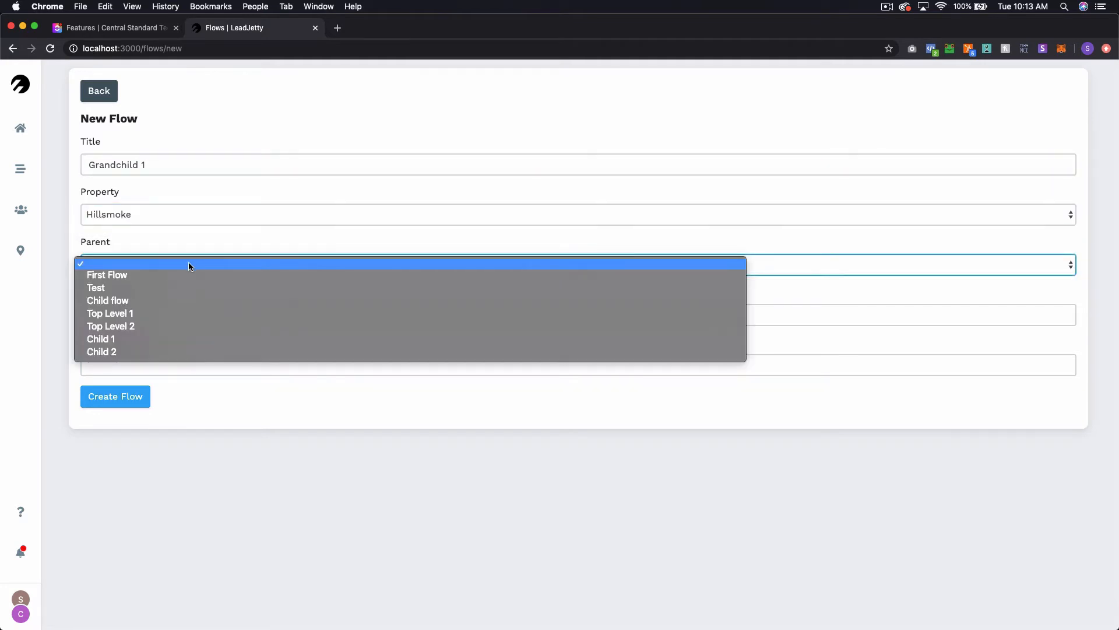
pyautogui.click(151, 341)
pyautogui.click(148, 396)
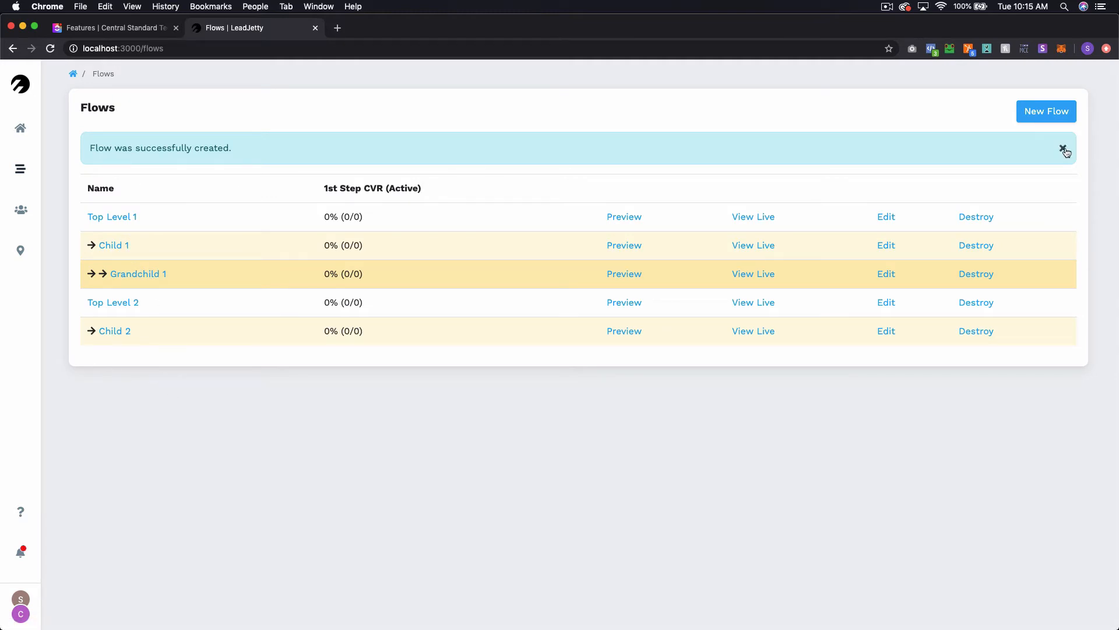
pyautogui.click(1062, 149)
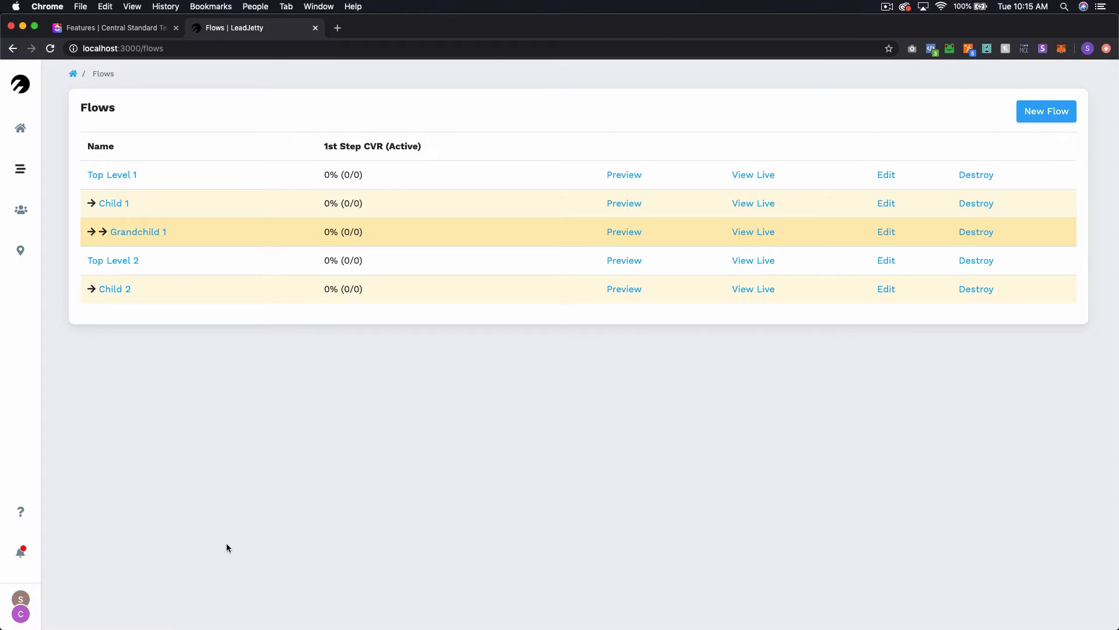
# - Create a variant titled "A" in the Top Level 1 flow and dismiss the notice
pyautogui.click(131, 177)
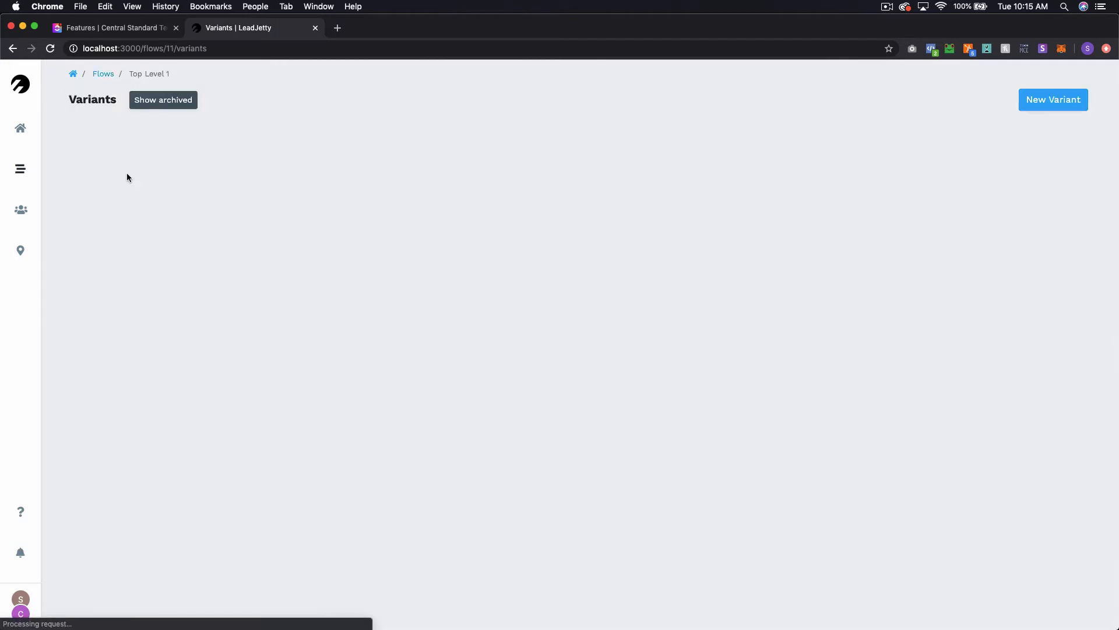
pyautogui.click(1035, 100)
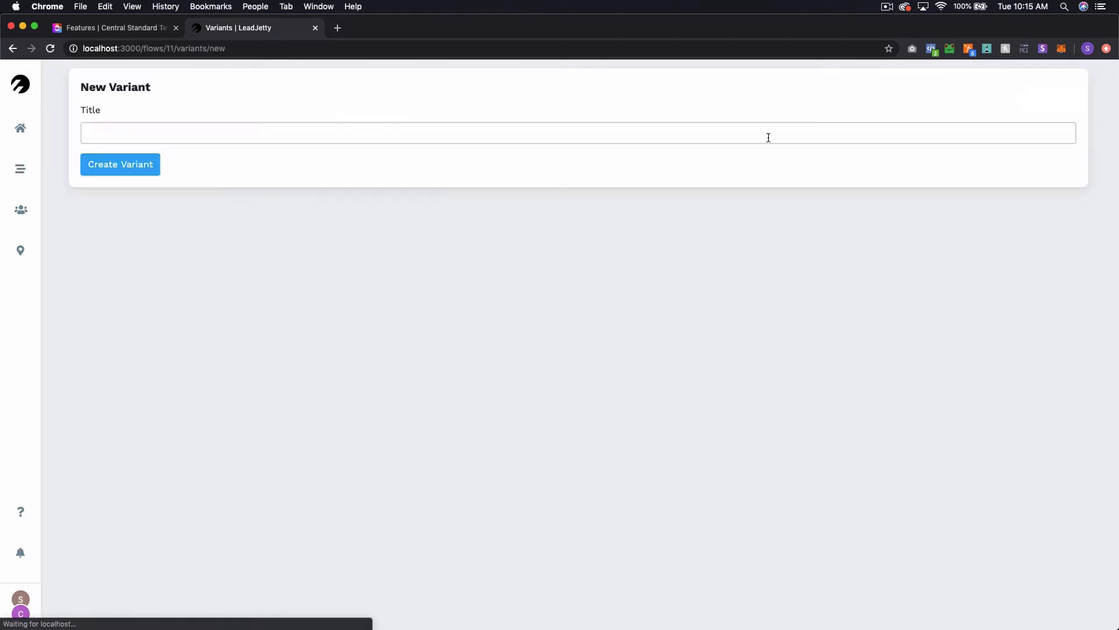
pyautogui.click(565, 135)
pyautogui.write('A')
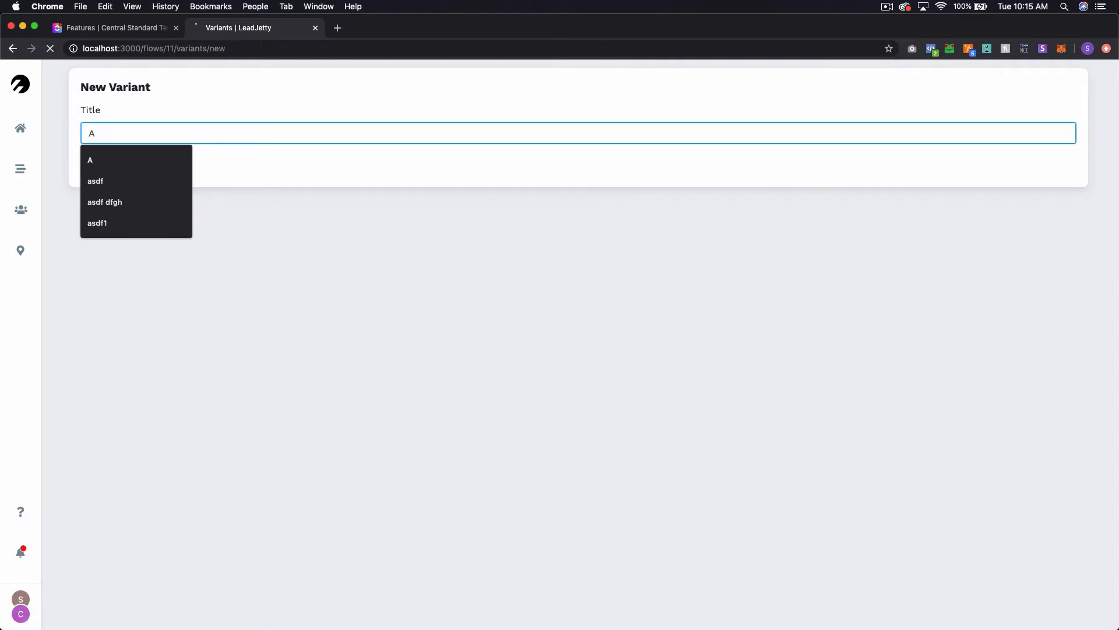
pyautogui.press('Return')
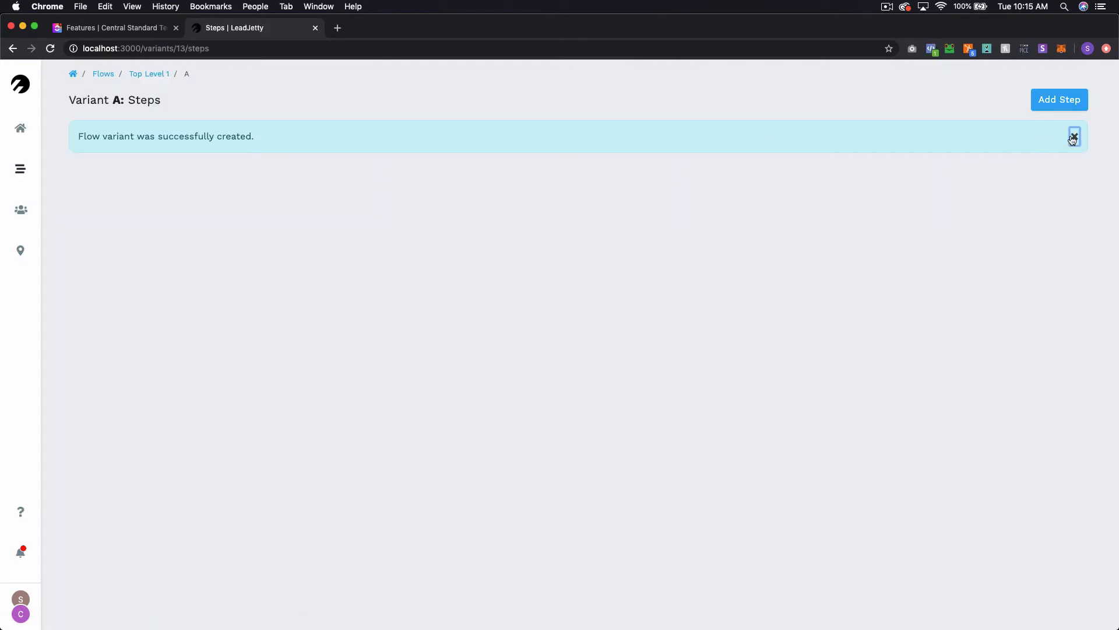
pyautogui.click(1074, 136)
# - Add a first step to variant A and give it a Multiple choice (buttons) element
pyautogui.click(1066, 103)
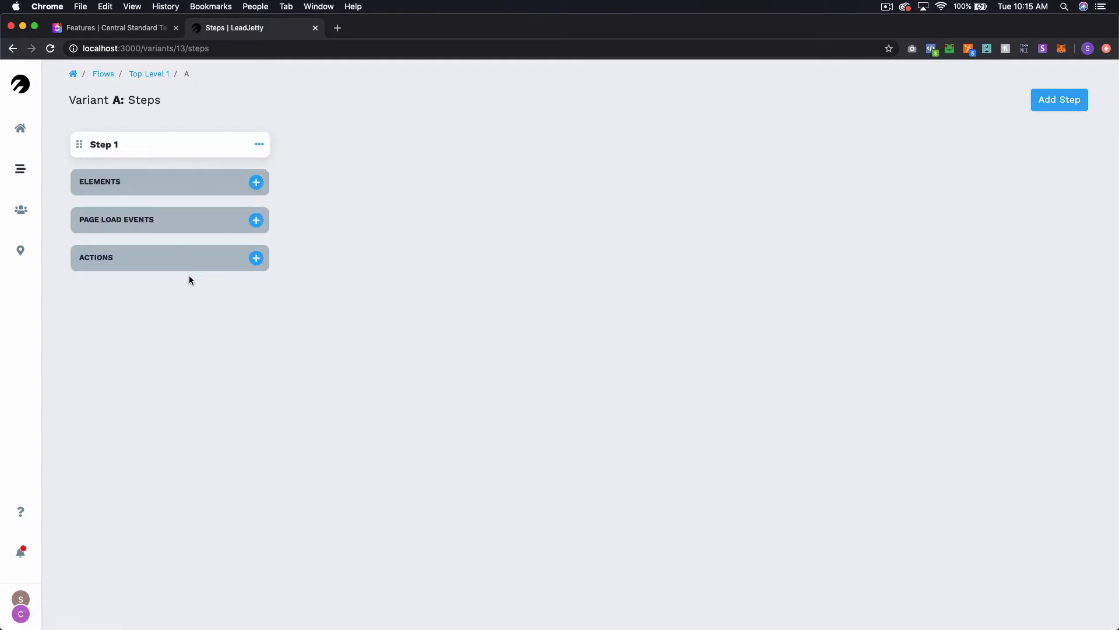
pyautogui.click(256, 182)
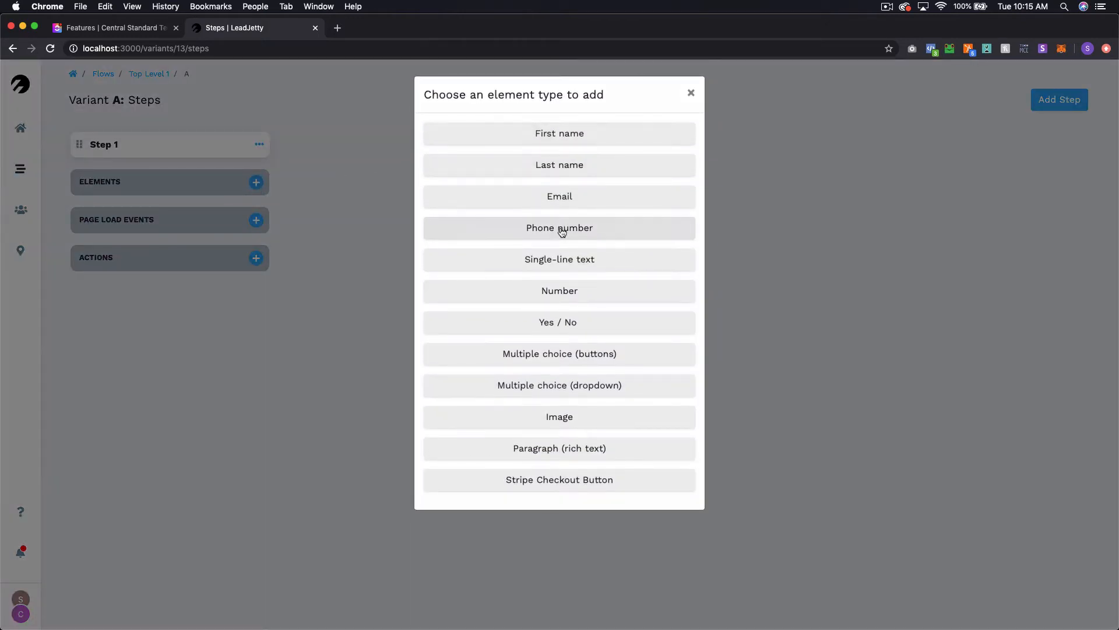
pyautogui.click(566, 357)
# - Open the new multiple choice element for editing and enter red, green and blue as its possible answers
pyautogui.click(242, 257)
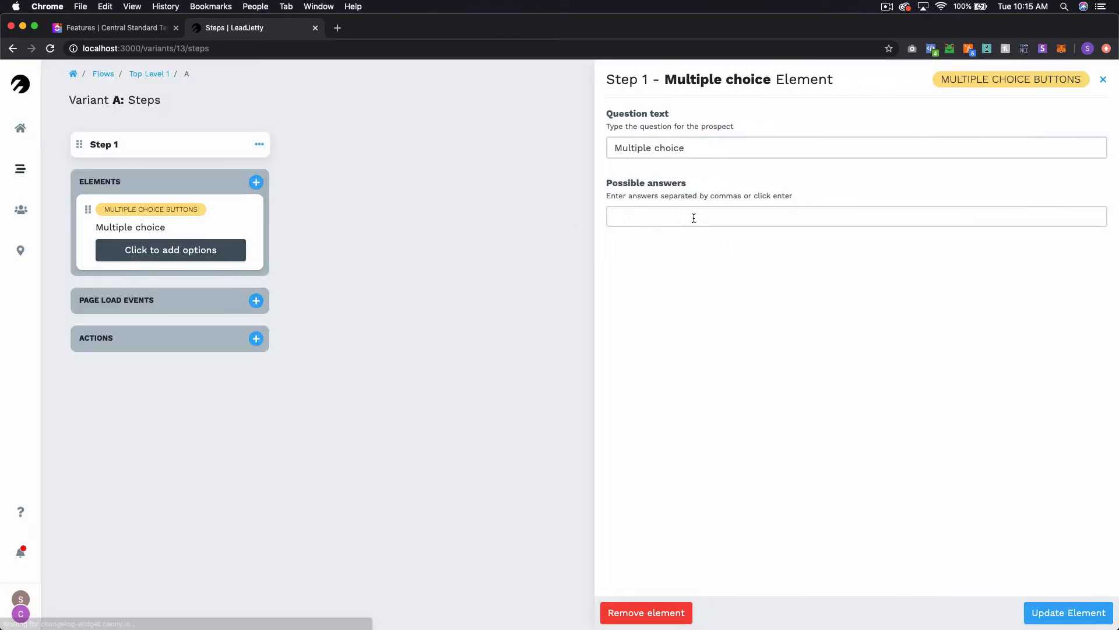
pyautogui.click(699, 213)
pyautogui.write('red')
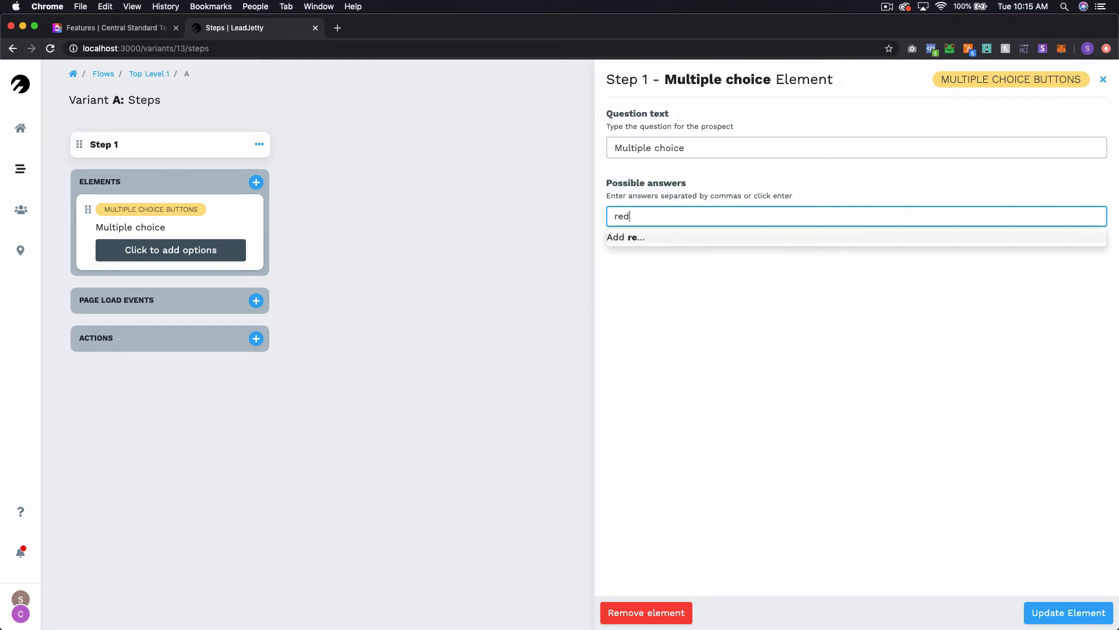
pyautogui.press('Return')
pyautogui.write('green')
pyautogui.press('Return')
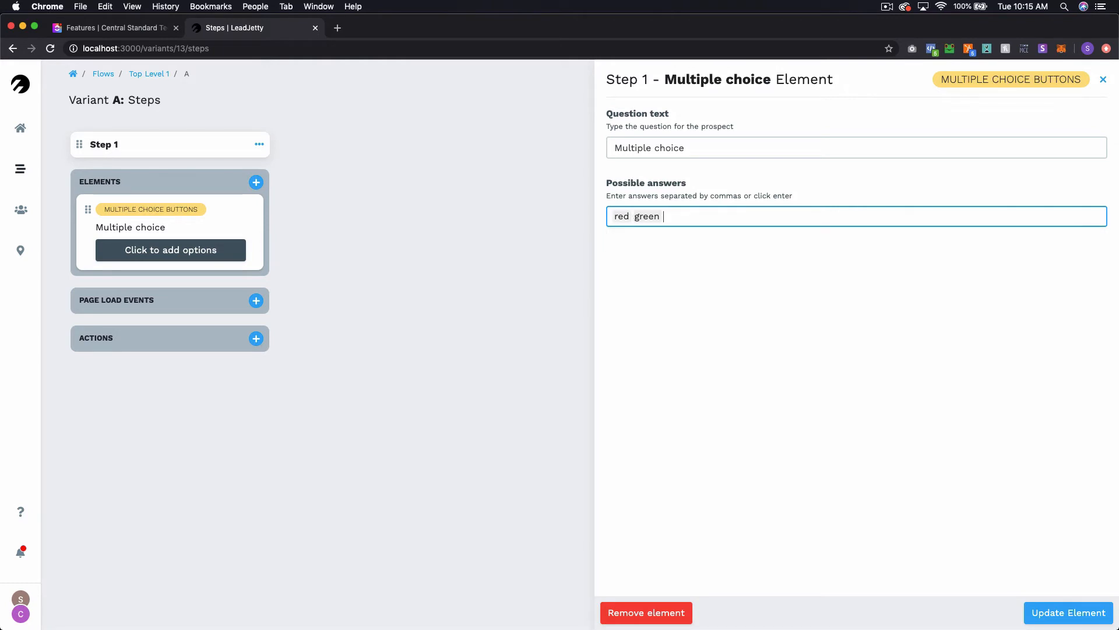
pyautogui.write('blue')
pyautogui.press('Return')
# - Set the multiple choice element's question text to "Favorite color" and save the element
pyautogui.tripleClick(721, 150)
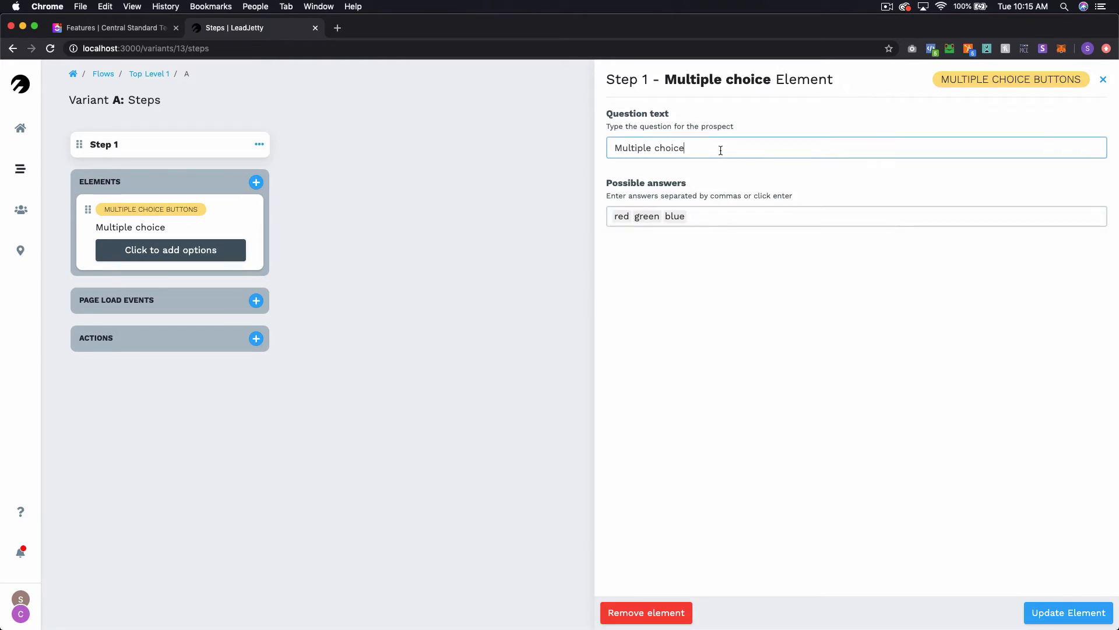
pyautogui.write('Favori')
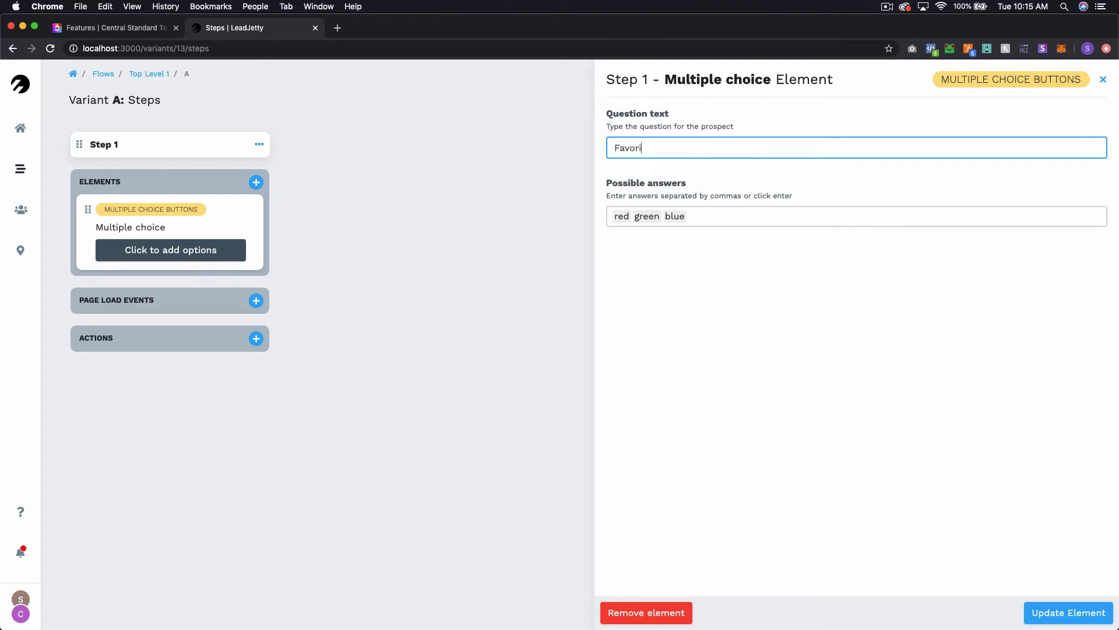
pyautogui.write('te color')
pyautogui.click(1069, 613)
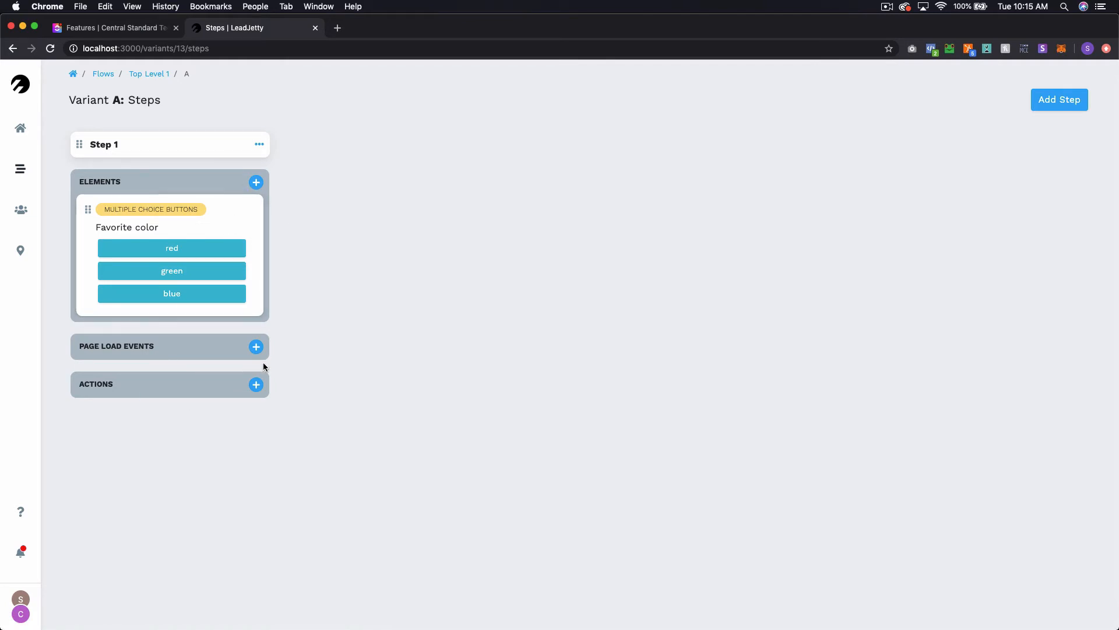
# - Add a "Redirect to another Flow" action to Step 1 that targets Child 1, skipping the optional logic
pyautogui.click(258, 385)
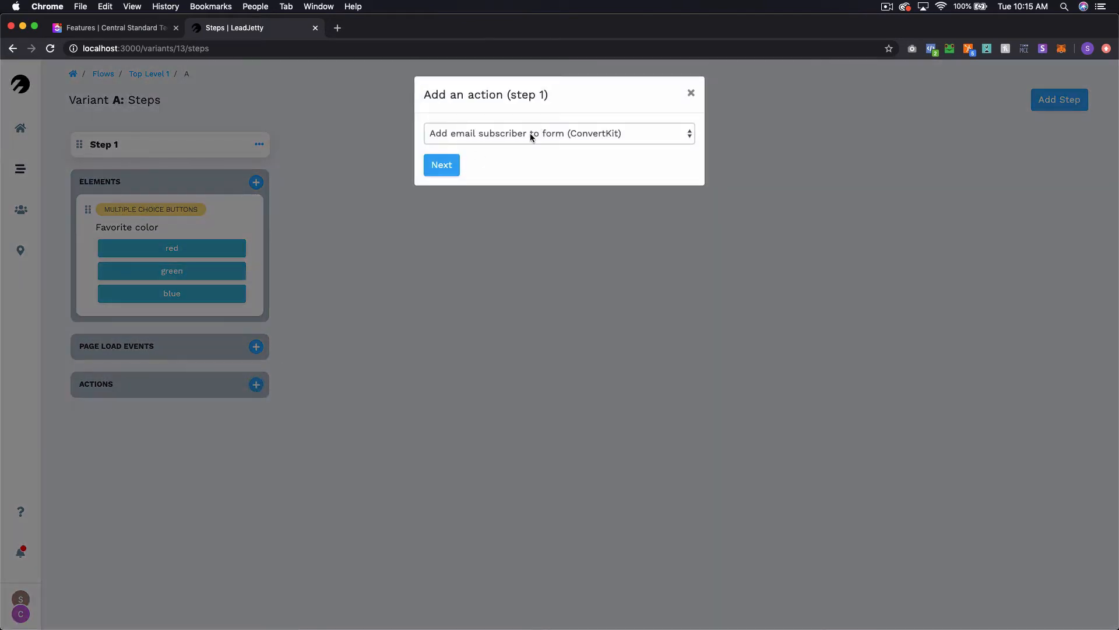
pyautogui.click(530, 133)
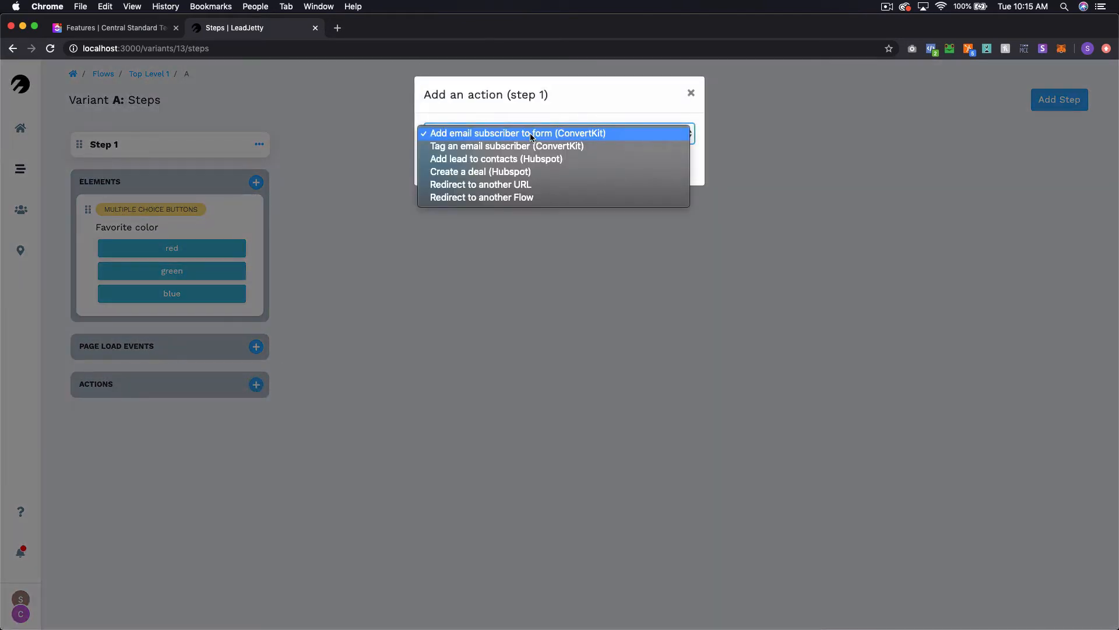
pyautogui.click(548, 198)
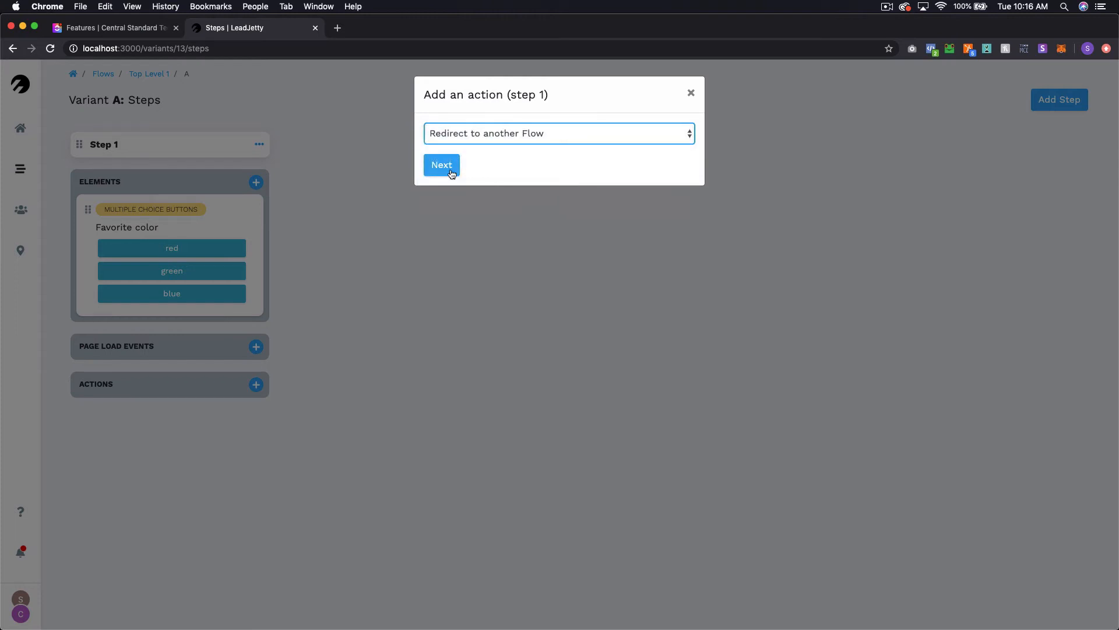
pyautogui.click(450, 173)
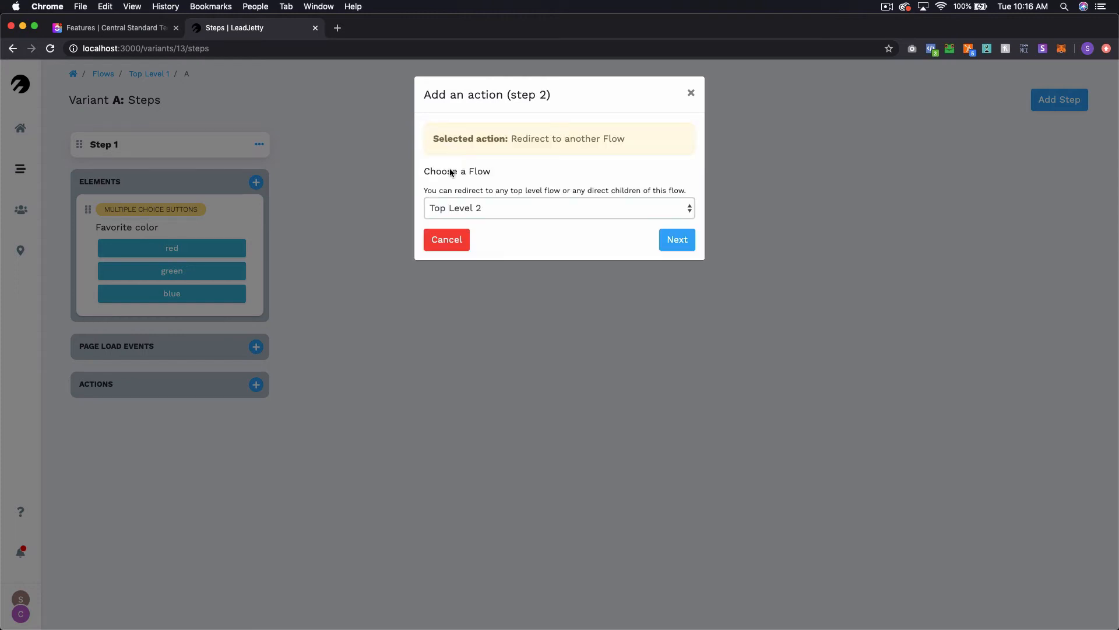
pyautogui.click(513, 205)
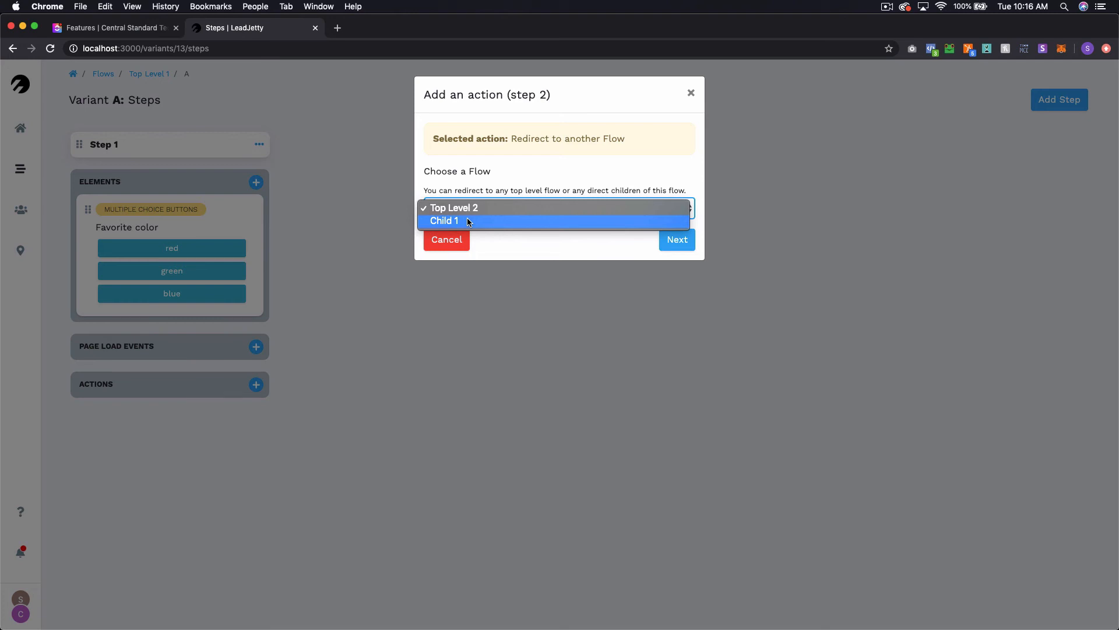
pyautogui.click(475, 220)
pyautogui.click(676, 240)
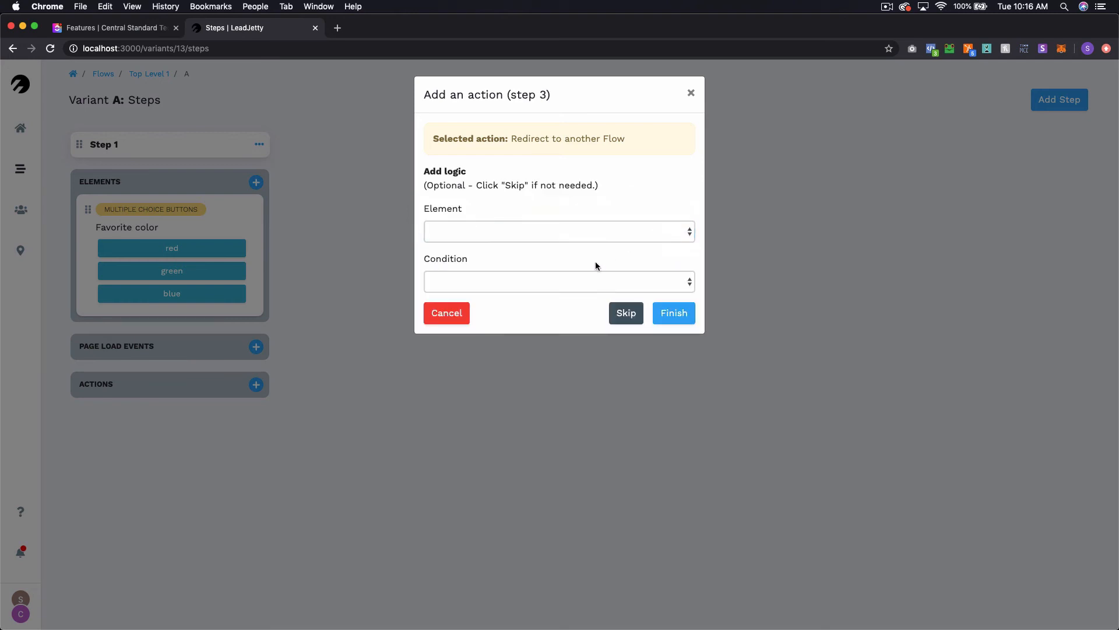
pyautogui.click(633, 311)
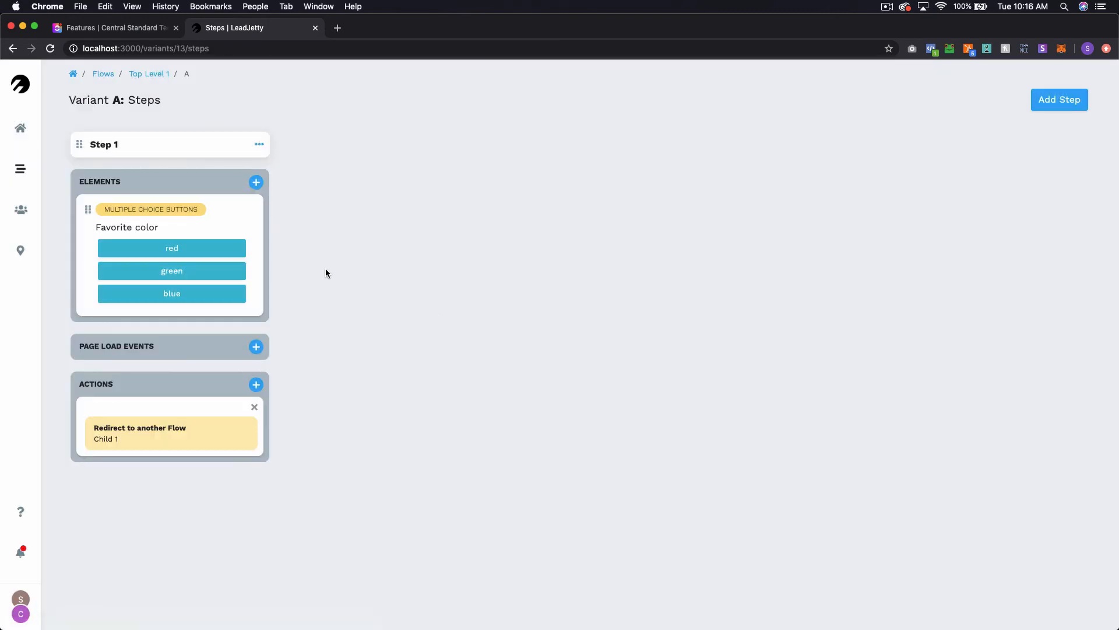